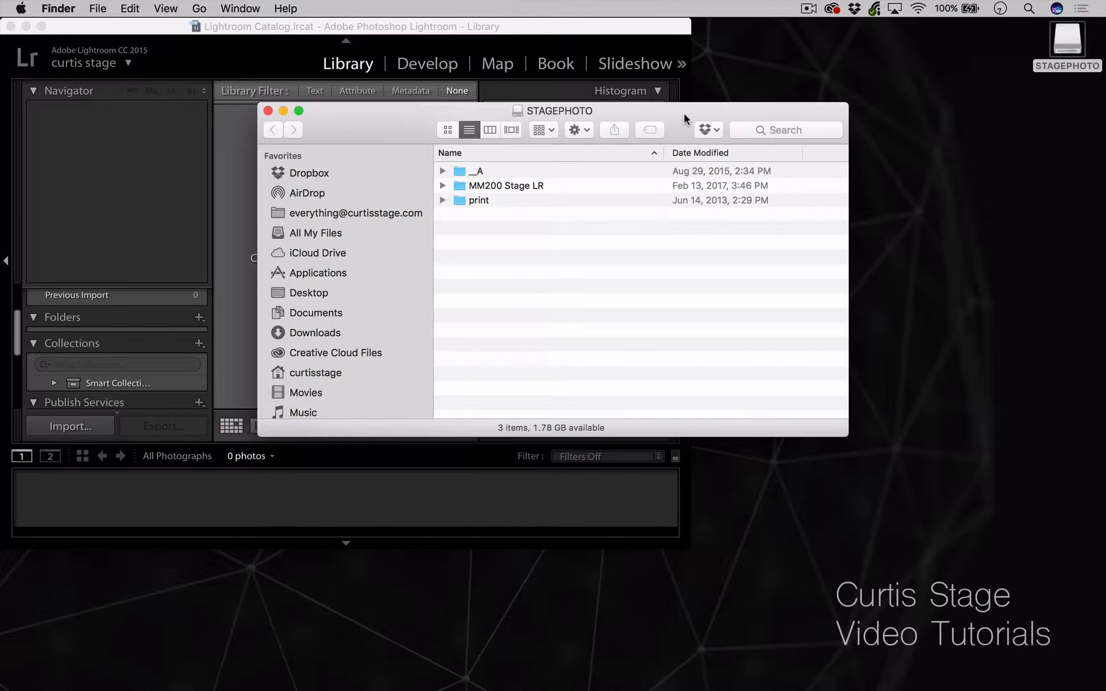
- Display the STAGEPHOTO drive's contents in columns and create a folder named Stage_PH10_SP17 at its top level
{"action": "left_click_drag", "start_coordinate": [684, 111], "coordinate": [663, 120]}
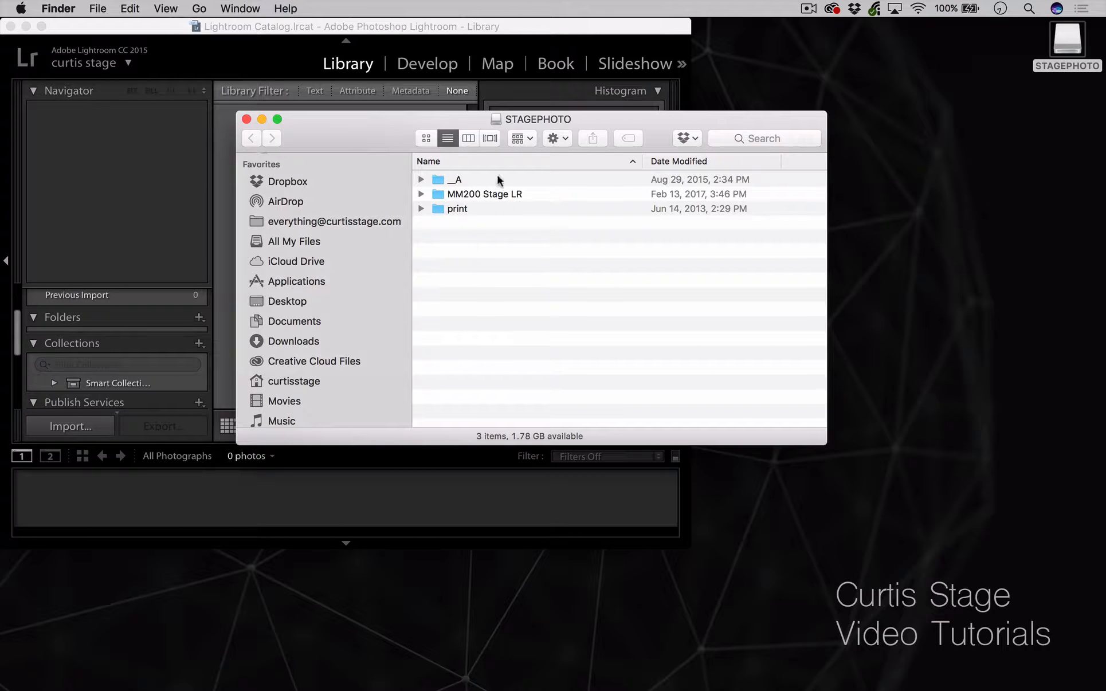
{"action": "left_click", "coordinate": [468, 138]}
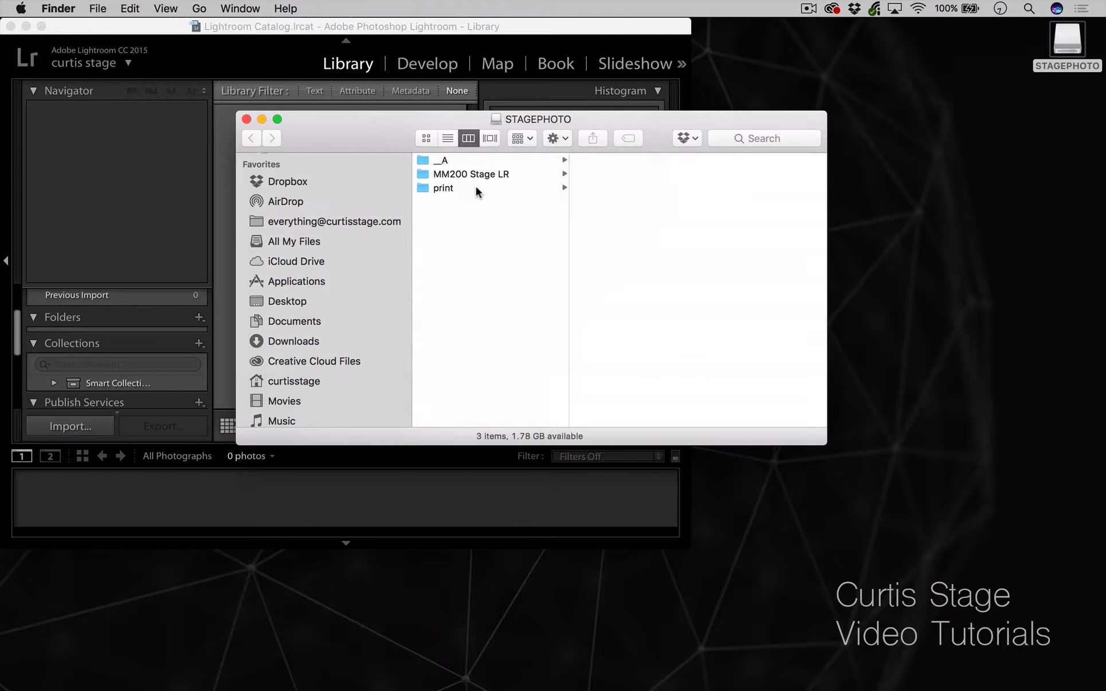
{"action": "right_click", "coordinate": [459, 232]}
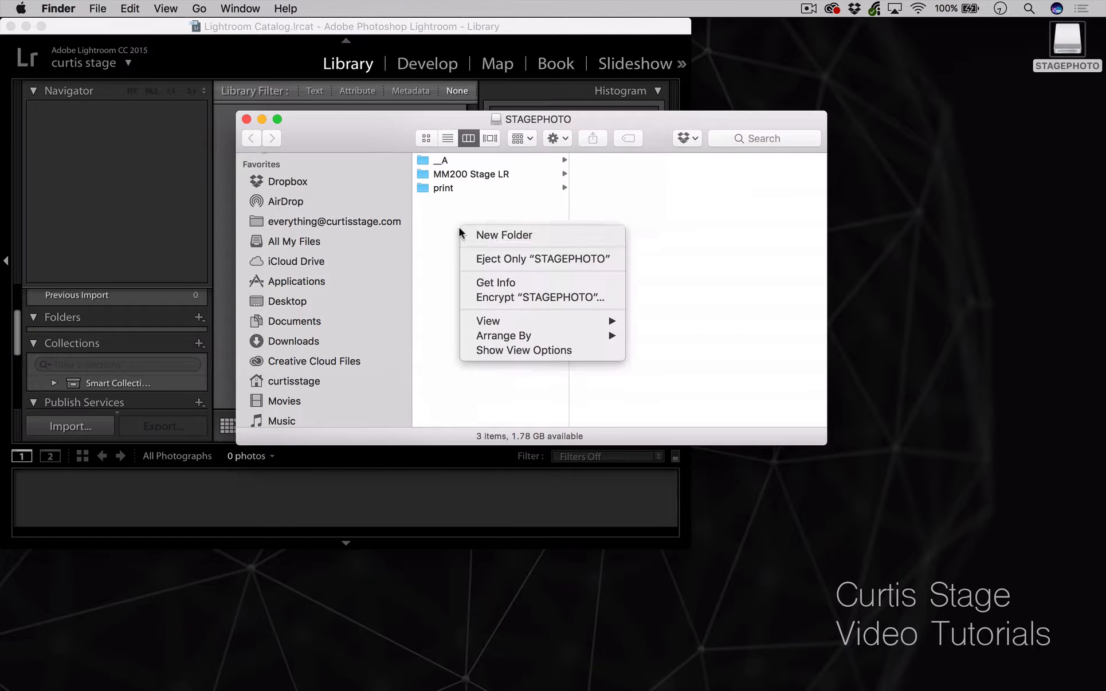
{"action": "left_click", "coordinate": [501, 234]}
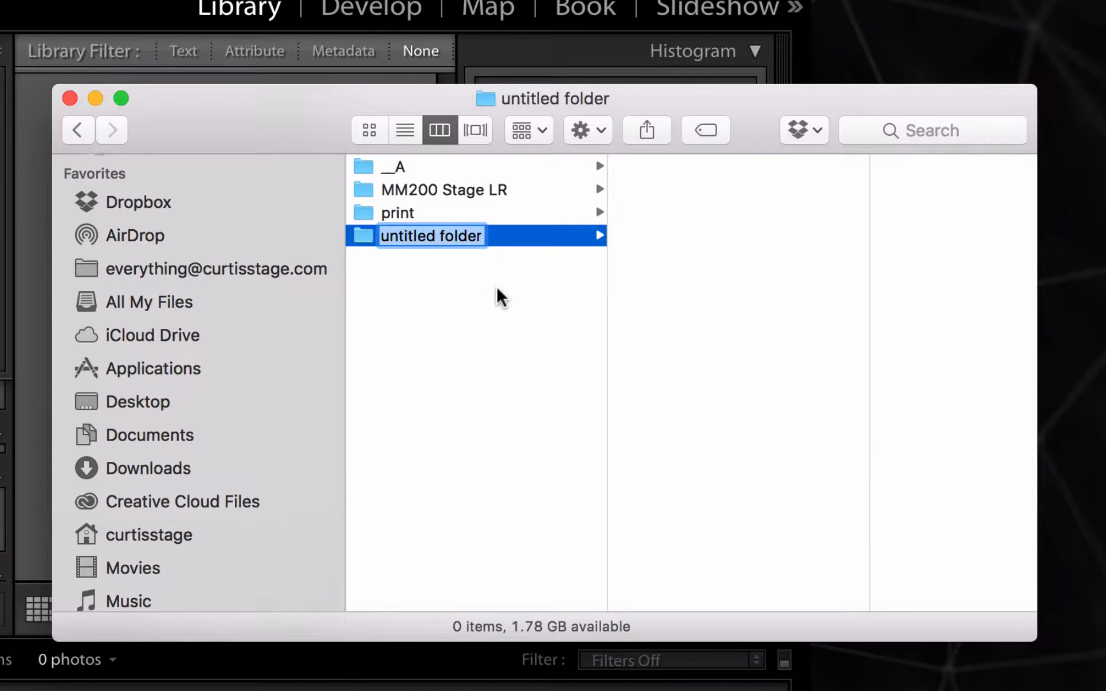
{"action": "type", "text": "Stage"}
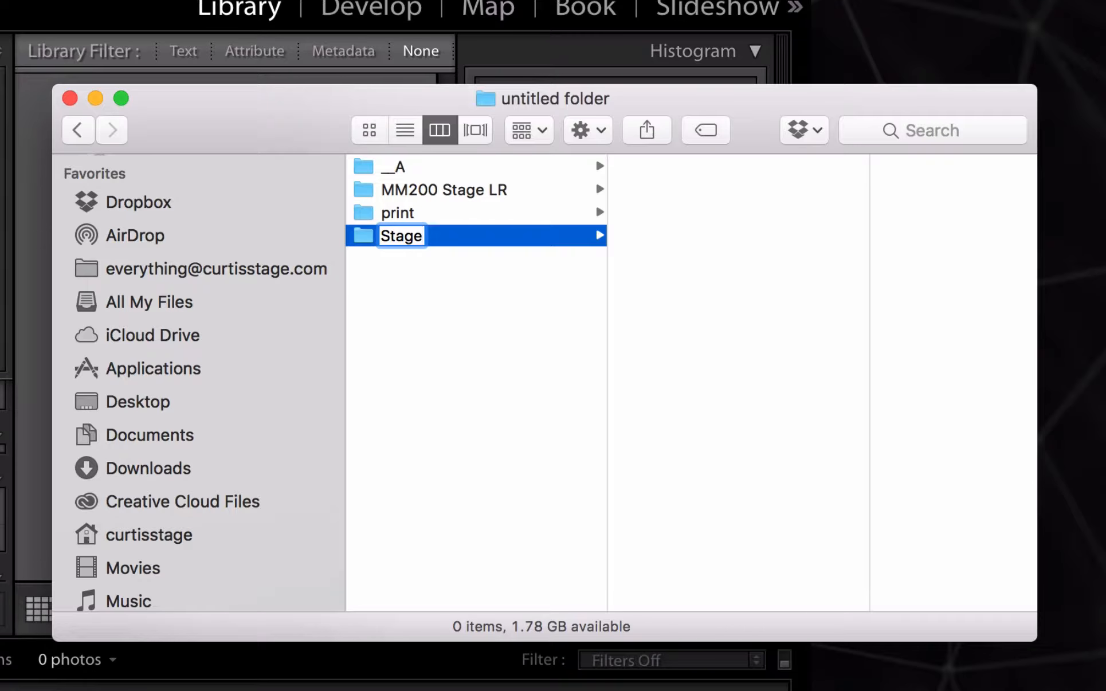
{"action": "type", "text": "_PH10"}
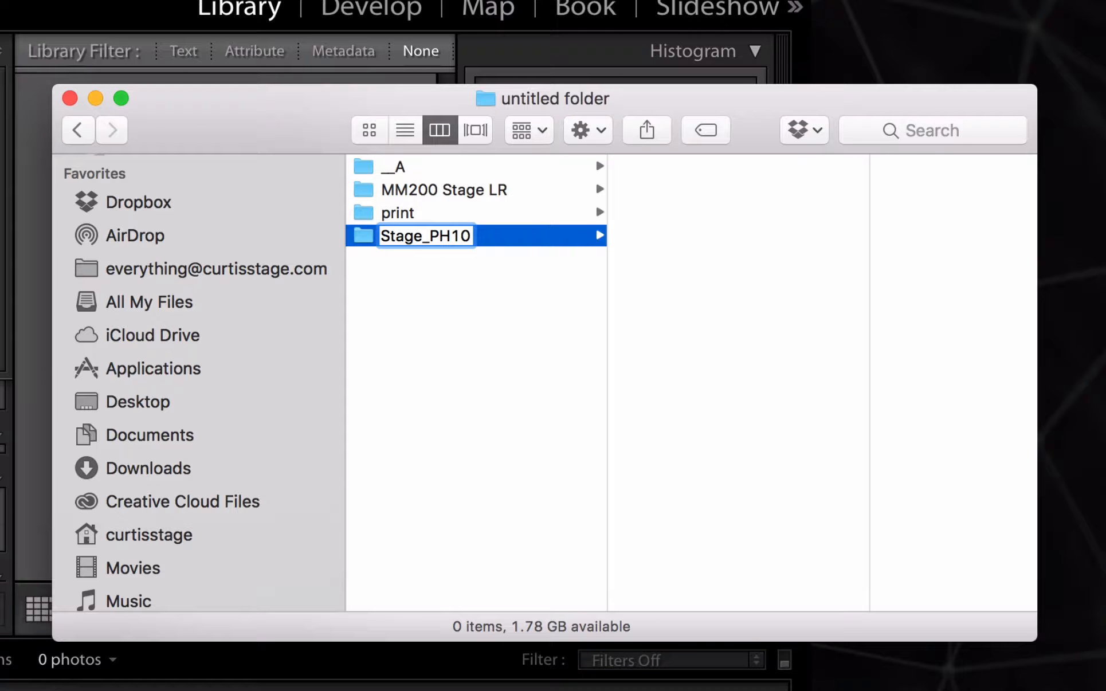
{"action": "type", "text": "_SP17"}
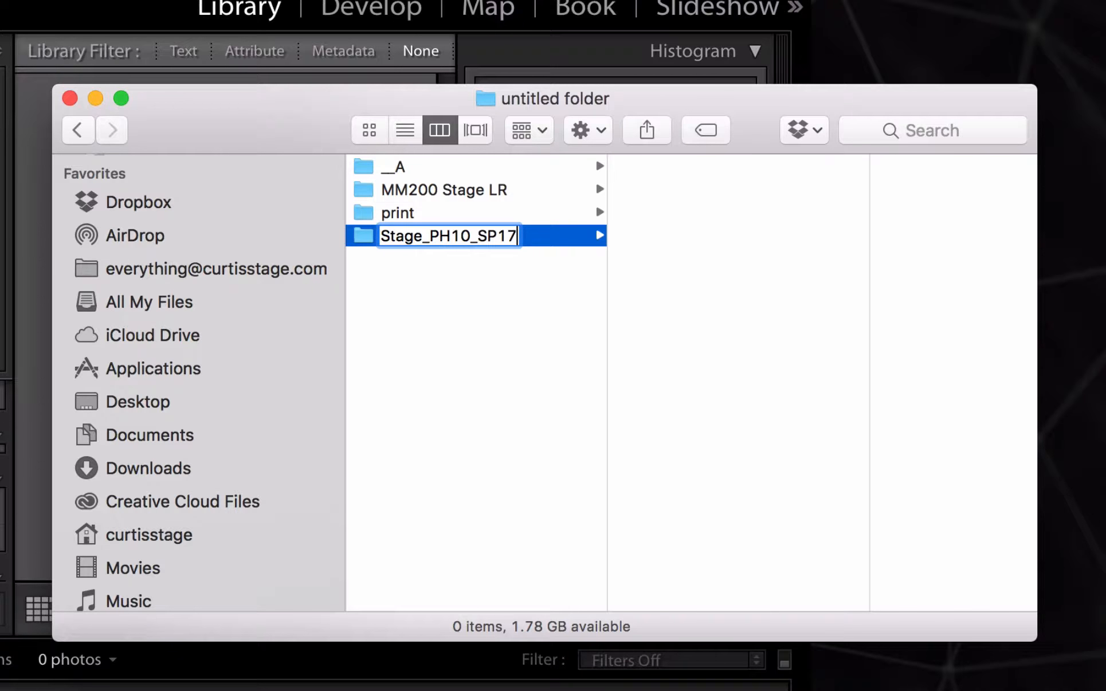
{"action": "left_click", "coordinate": [487, 348]}
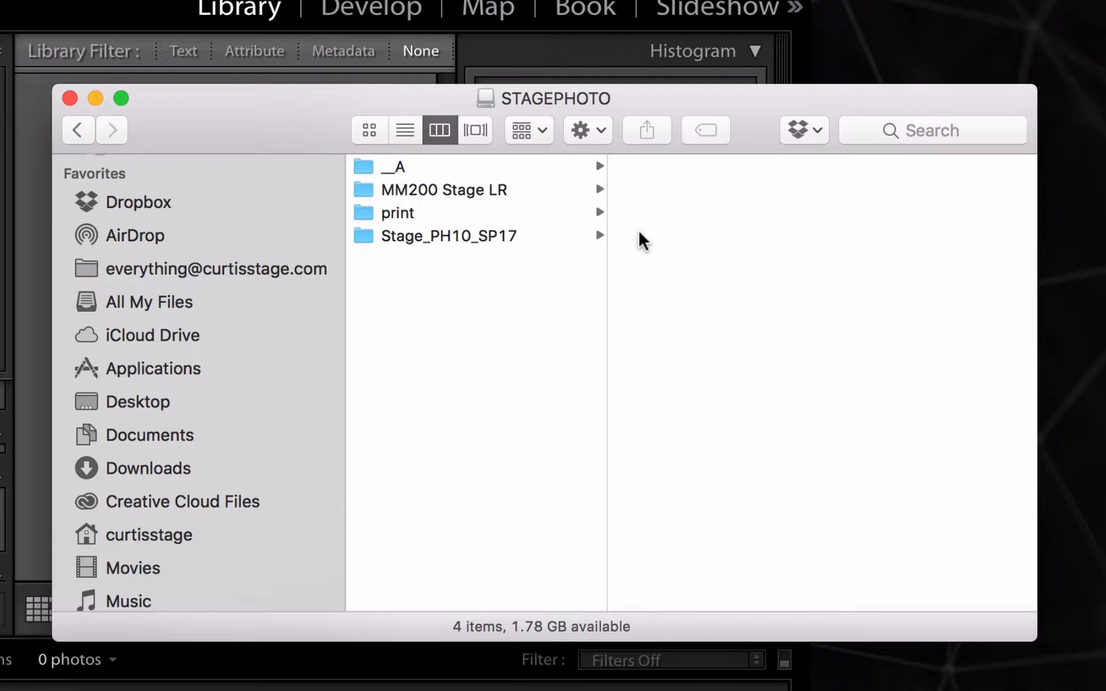
{"action": "left_click", "coordinate": [70, 99]}
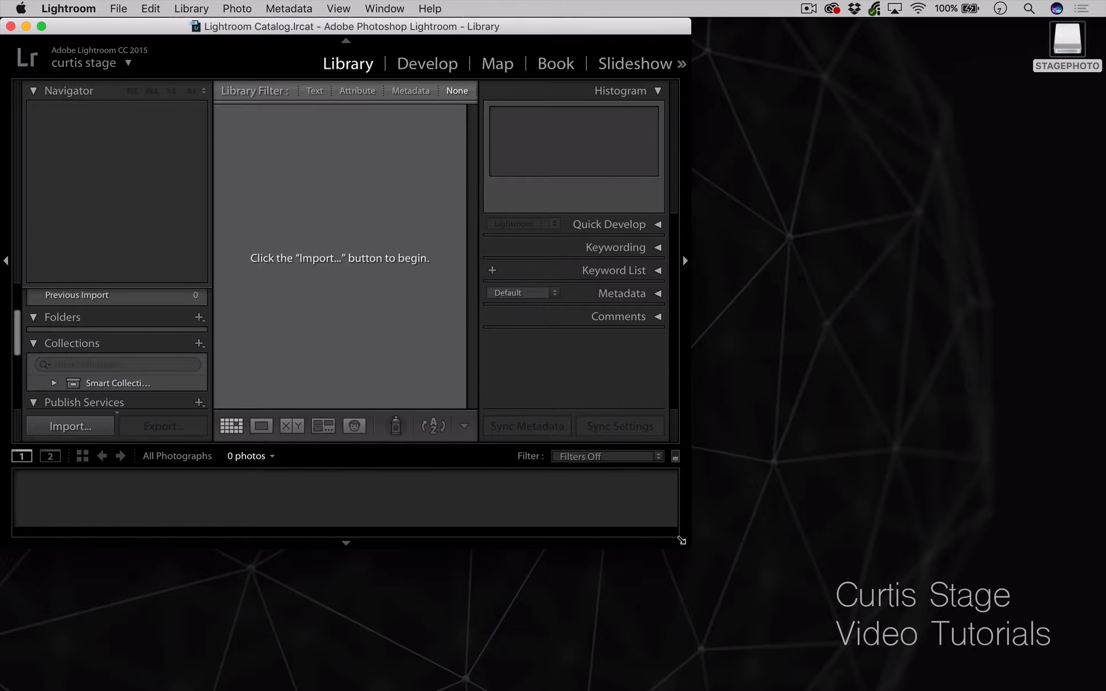
- Switch to Lightroom, enlarge its window, and start a new catalog with the STAGEPHOTO drive as the save location
{"action": "left_click_drag", "start_coordinate": [686, 543], "coordinate": [1051, 567]}
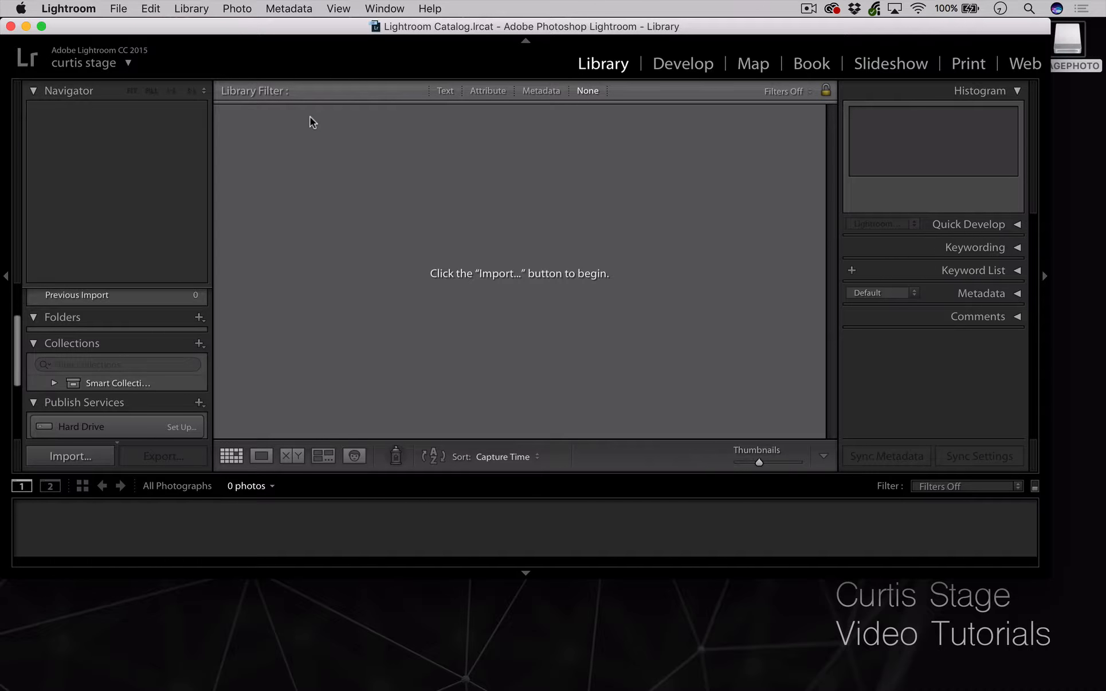
{"action": "left_click", "coordinate": [118, 10]}
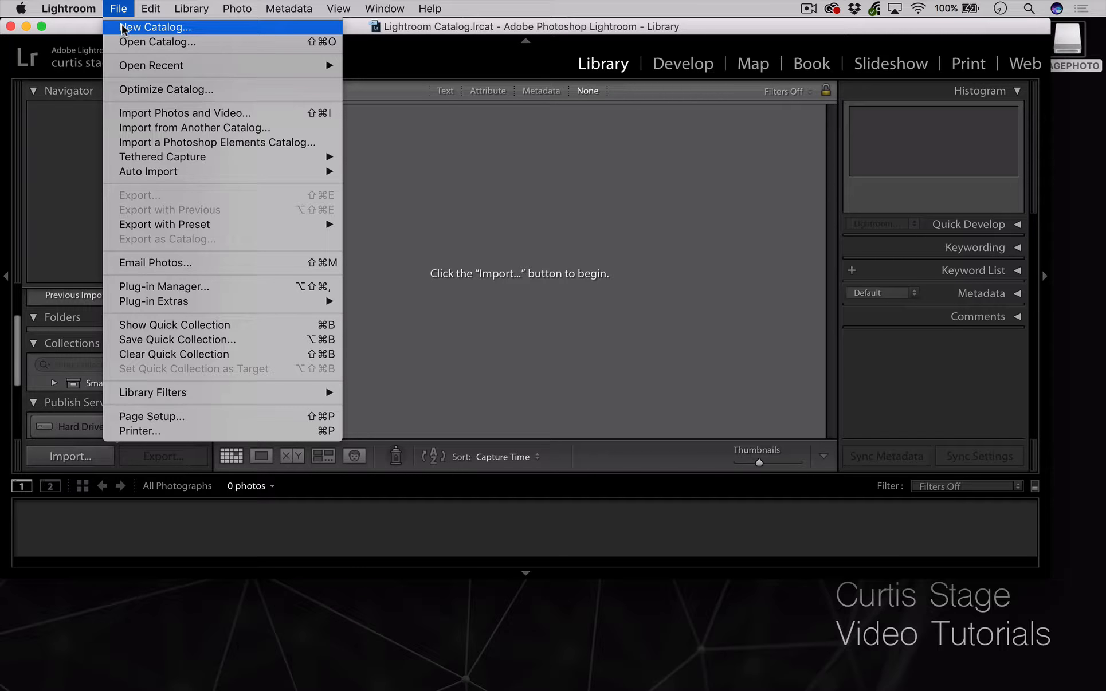
{"action": "left_click", "coordinate": [123, 28]}
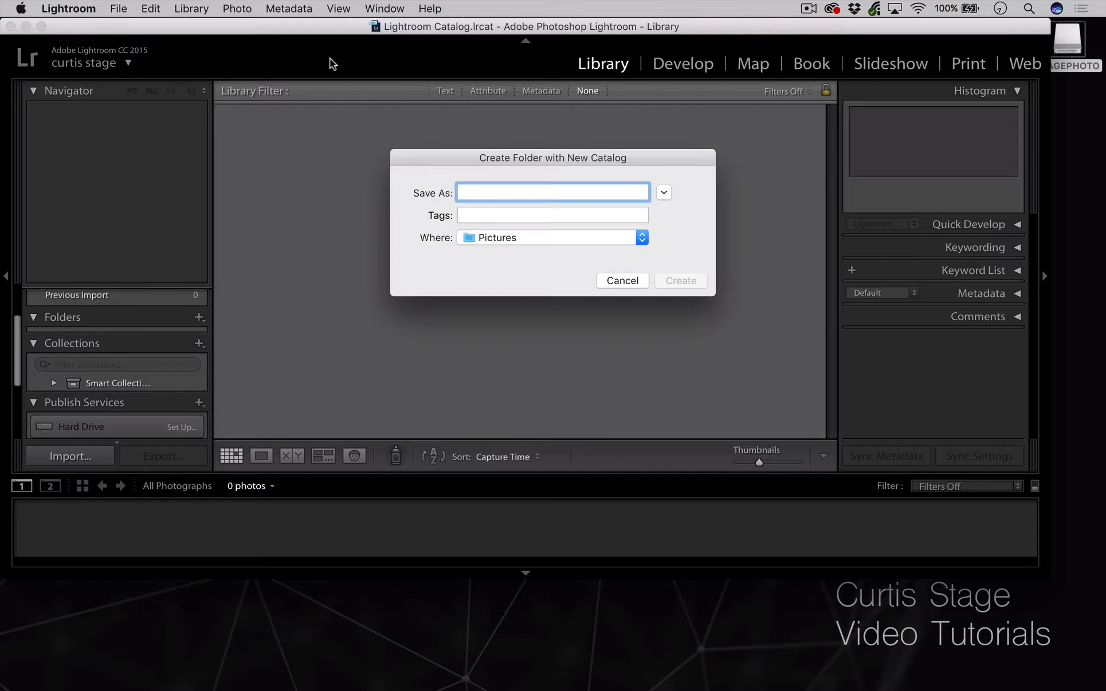
{"action": "left_click", "coordinate": [663, 193]}
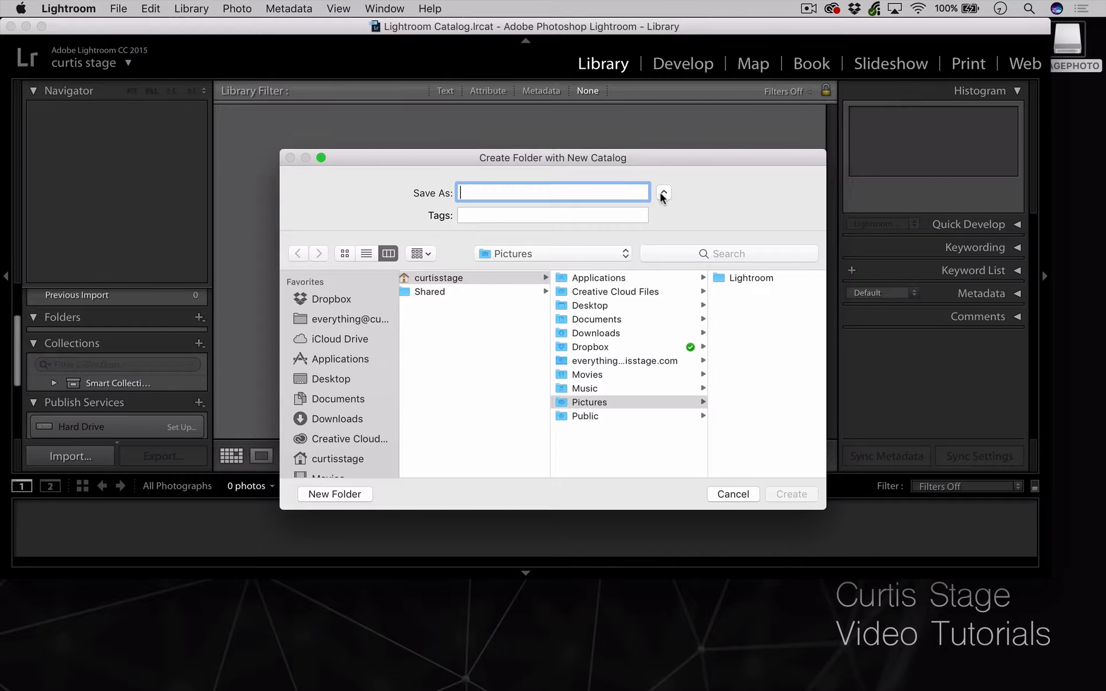
{"action": "scroll", "coordinate": [361, 394], "scroll_direction": "down", "scroll_amount": 5}
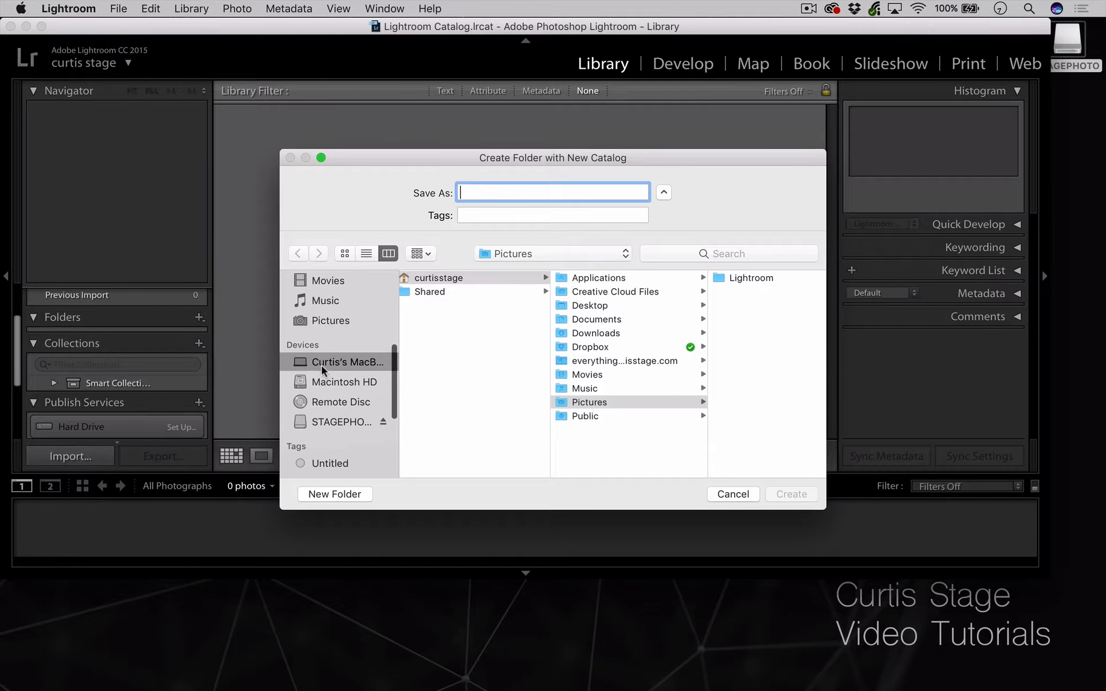
{"action": "left_click", "coordinate": [318, 361]}
{"action": "left_click", "coordinate": [325, 422]}
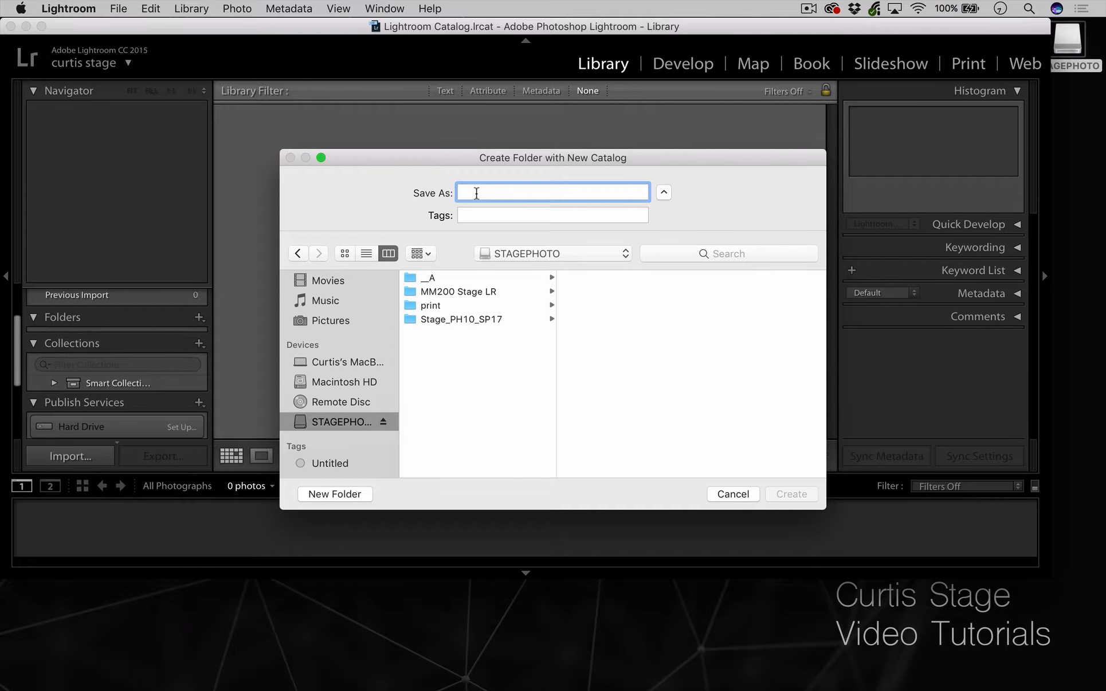
- Name the new catalog Stage_PH10_SP17 and create it inside the drive's Stage_PH10_SP17 folder
{"action": "type", "text": "Stage"}
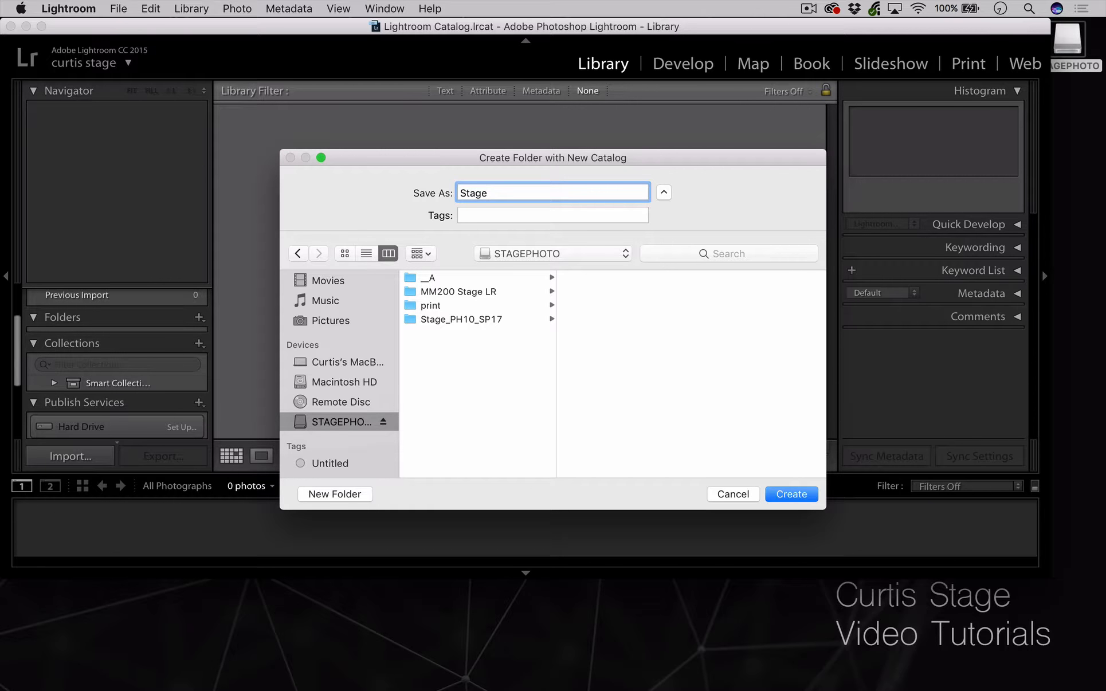
{"action": "type", "text": "_PH10_"}
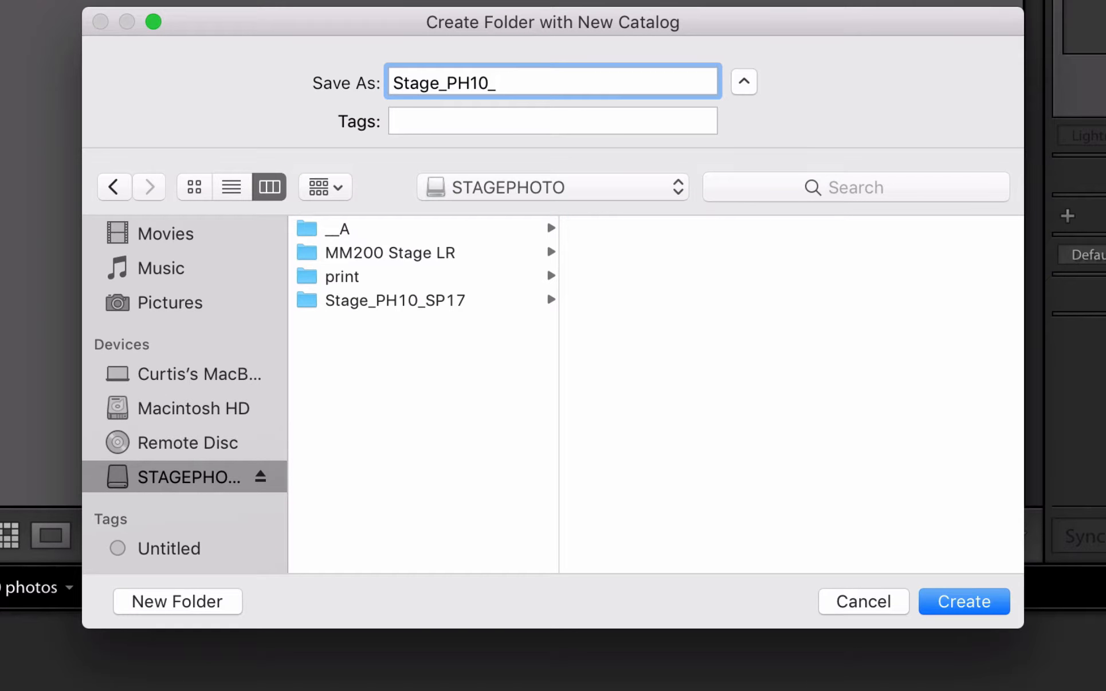
{"action": "type", "text": "SP17"}
{"action": "left_click", "coordinate": [402, 308]}
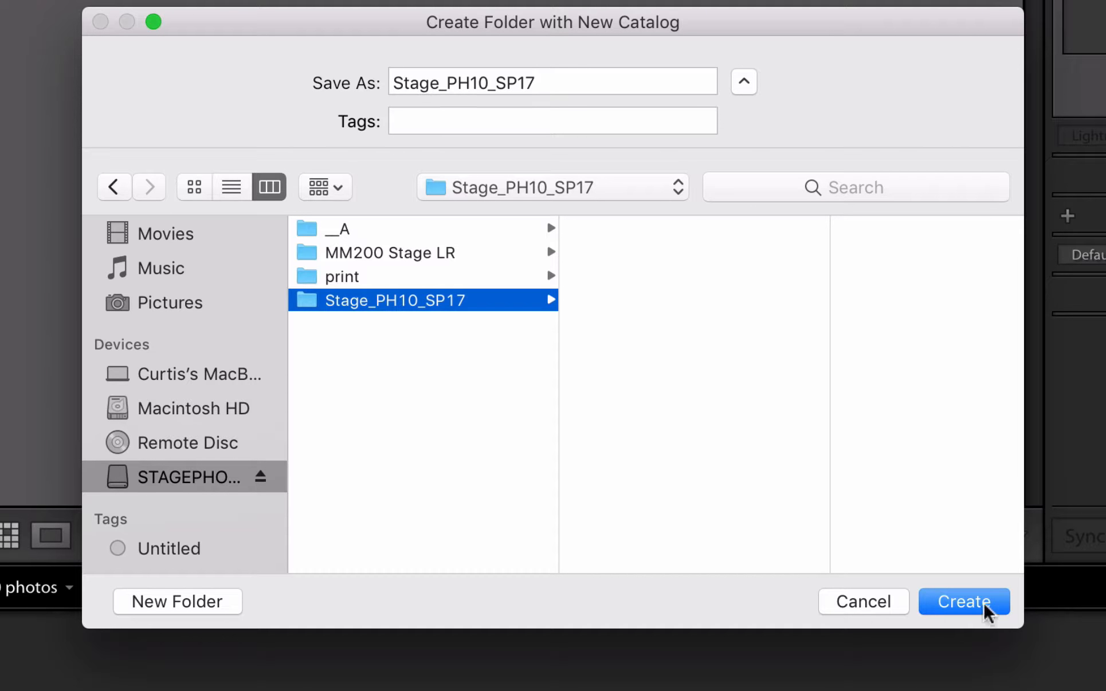
{"action": "left_click", "coordinate": [966, 601]}
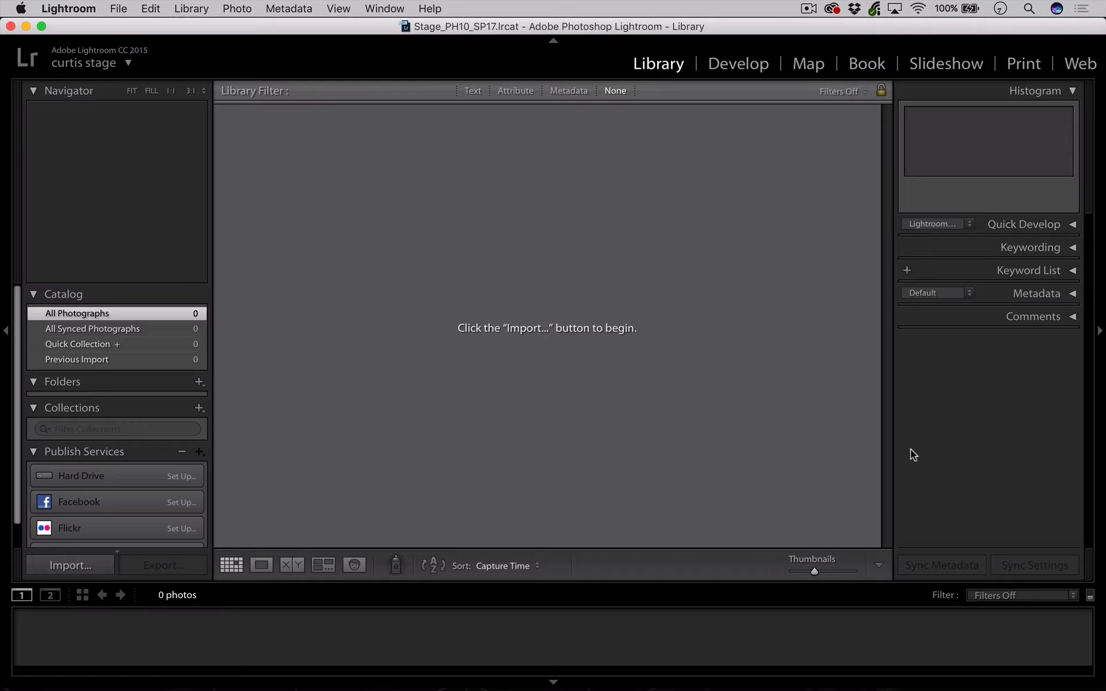
- Open the STAGEPHOTO drive in Finder and examine the catalog files in the nested Stage_PH10_SP17 folder
{"action": "left_click_drag", "start_coordinate": [970, 27], "coordinate": [708, 30]}
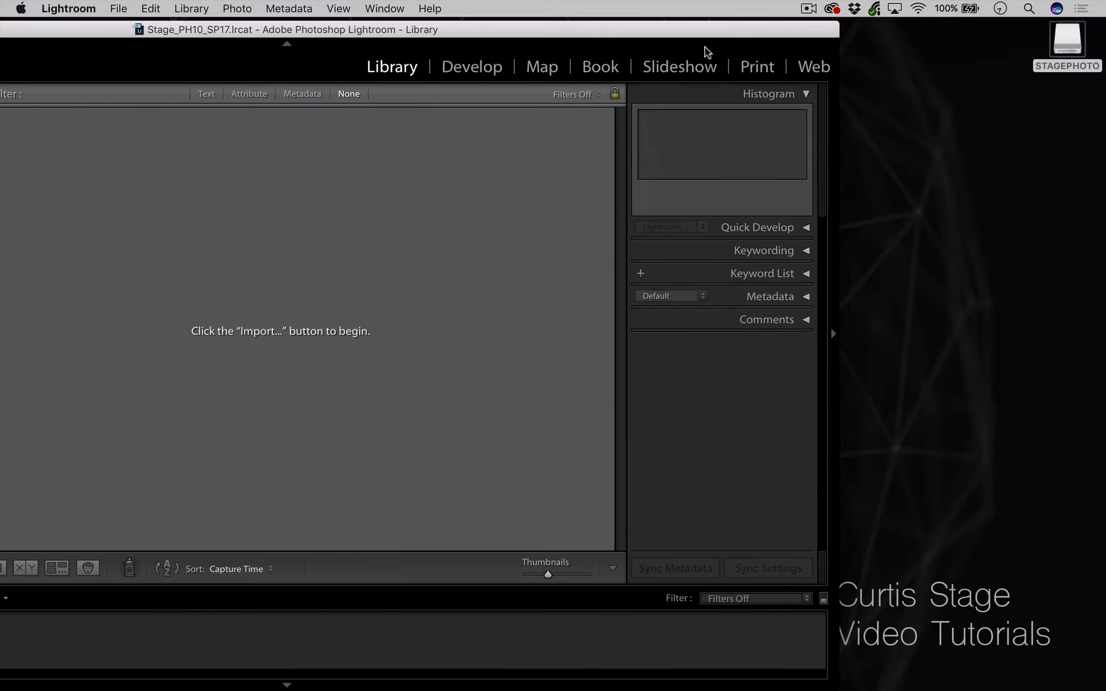
{"action": "double_click", "coordinate": [1061, 39]}
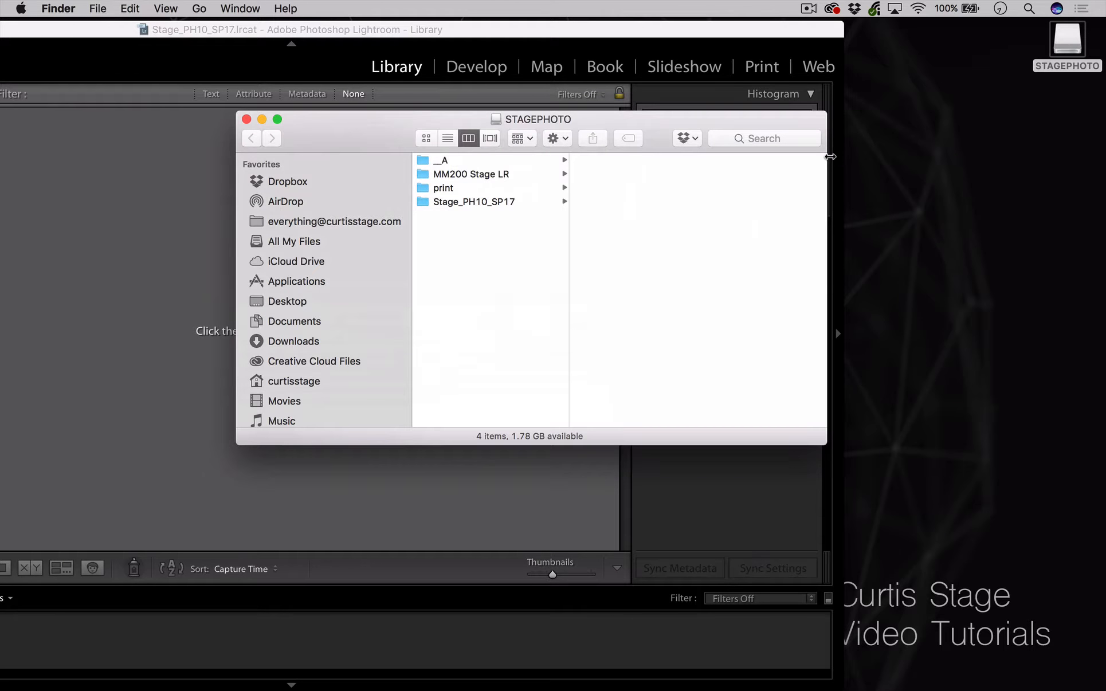
{"action": "left_click", "coordinate": [467, 202]}
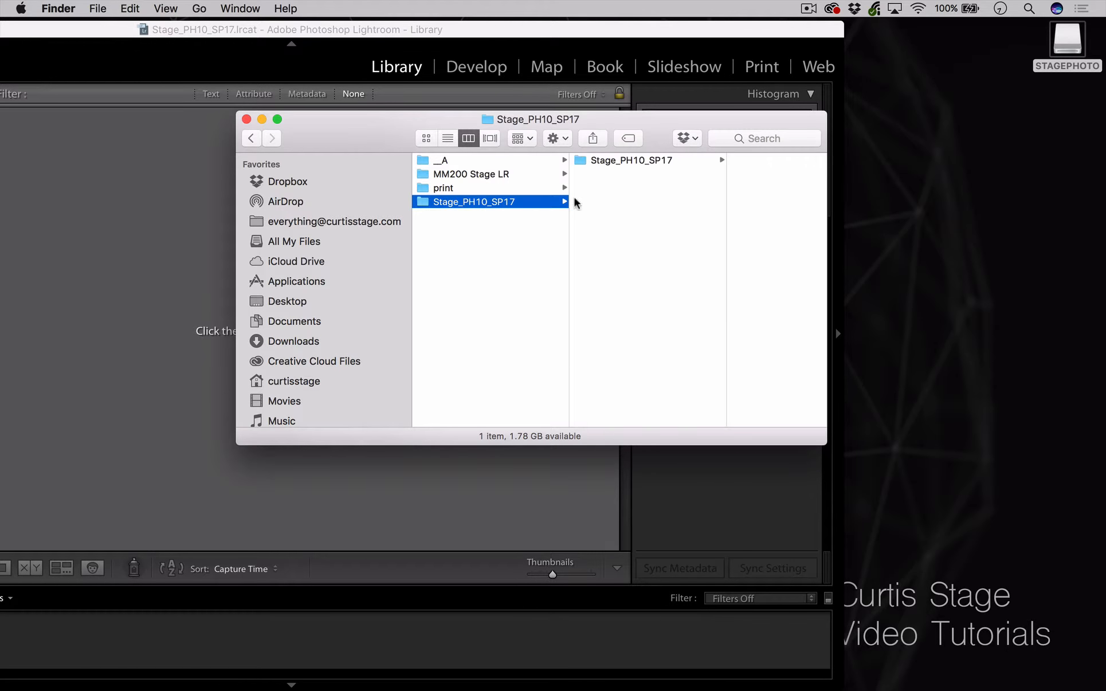
{"action": "left_click", "coordinate": [629, 170]}
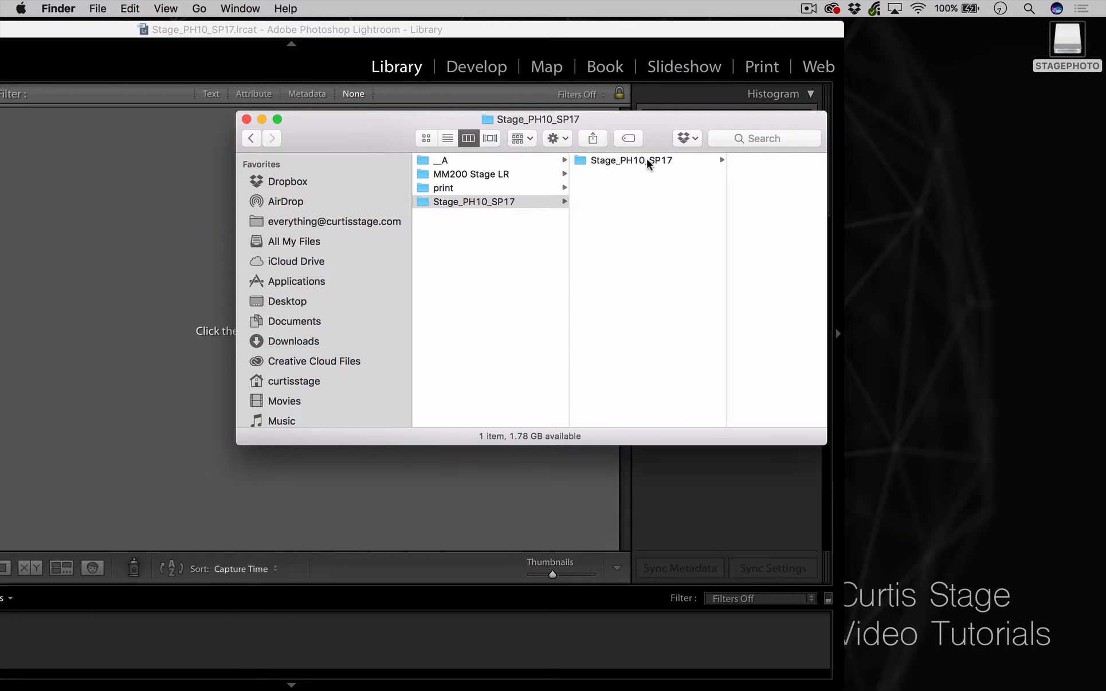
{"action": "left_click", "coordinate": [645, 162]}
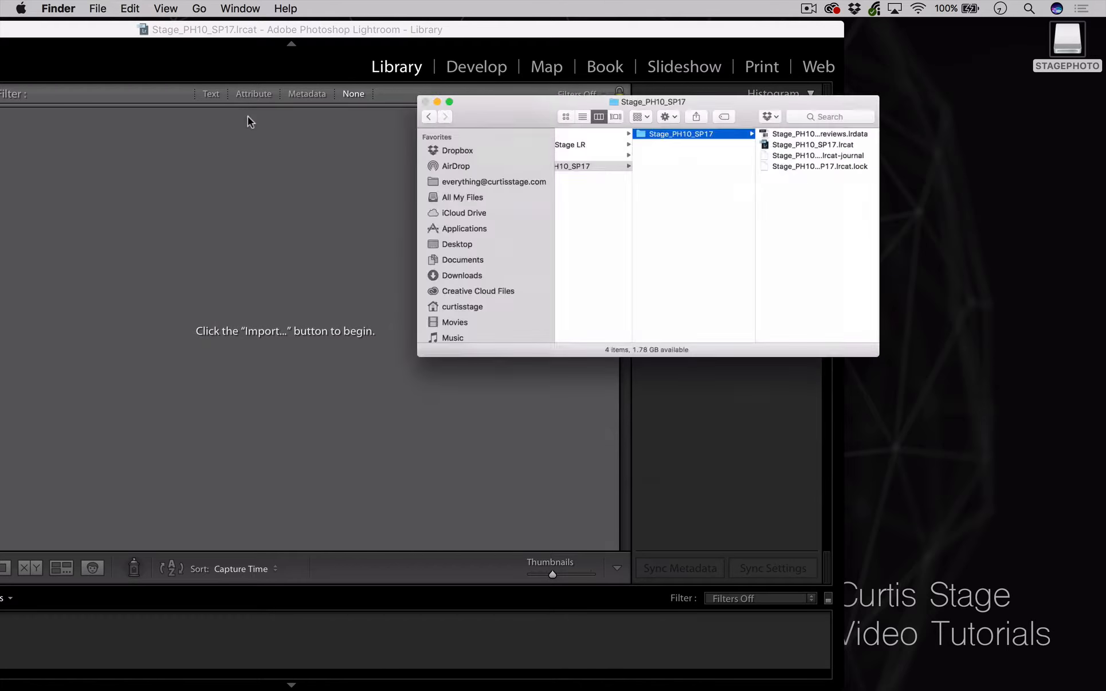
- Return to Lightroom, bring its window fully into view, and collapse the Navigator, Publish Services and Collections sections
{"action": "left_click_drag", "start_coordinate": [383, 35], "coordinate": [645, 34]}
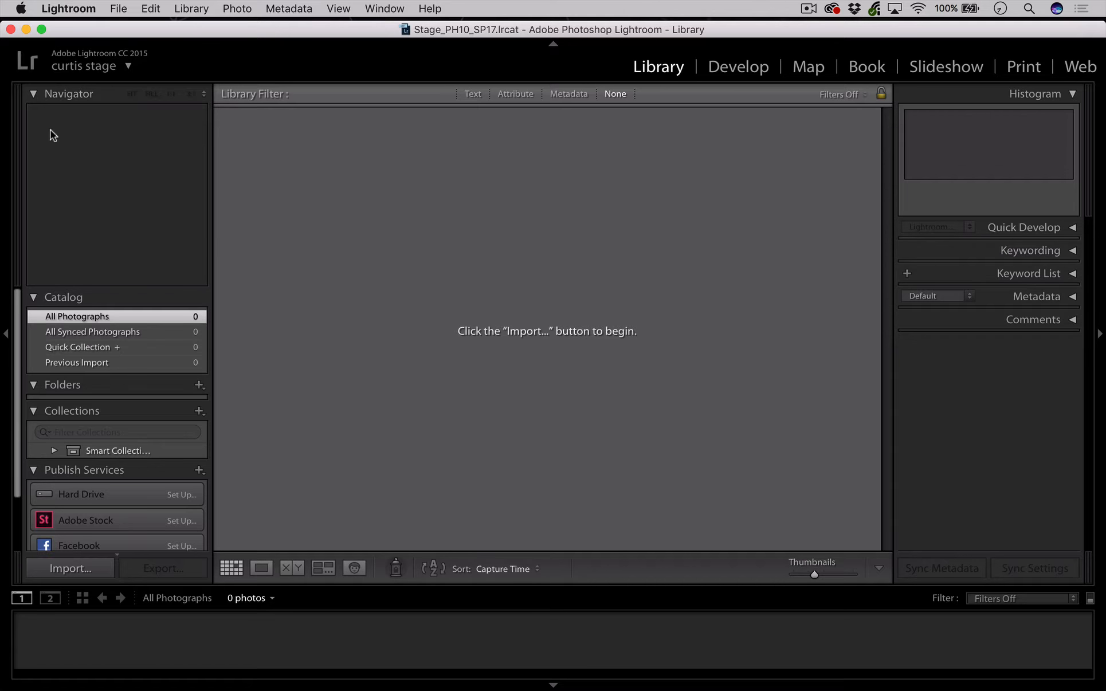
{"action": "left_click", "coordinate": [33, 93]}
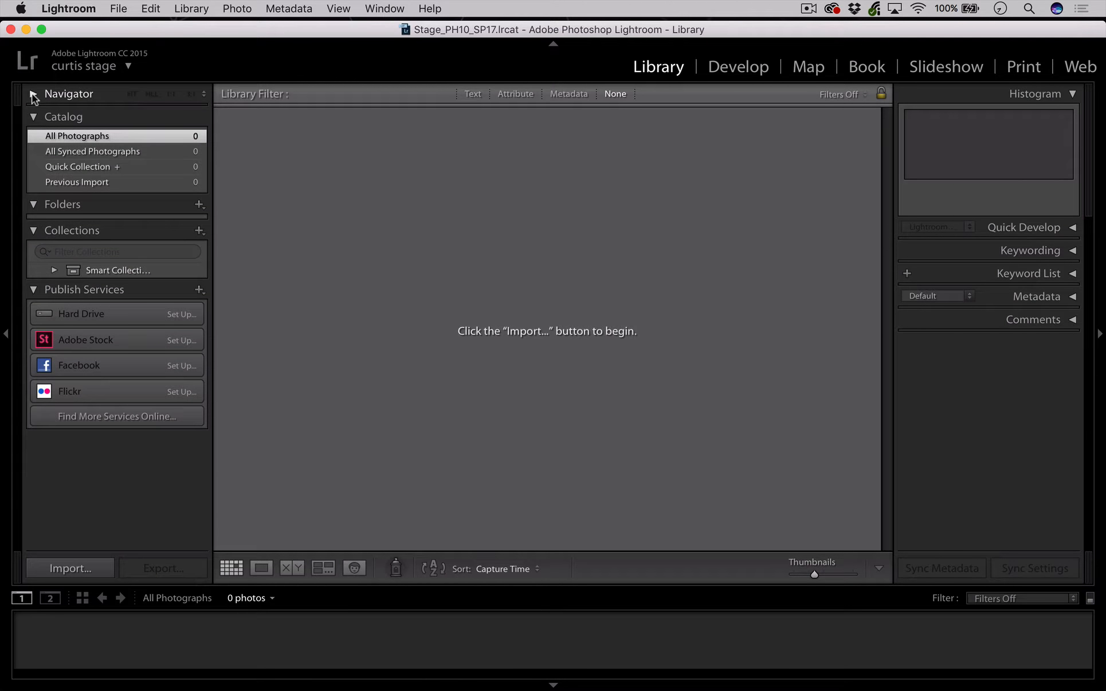
{"action": "left_click", "coordinate": [32, 94]}
{"action": "left_click", "coordinate": [33, 93]}
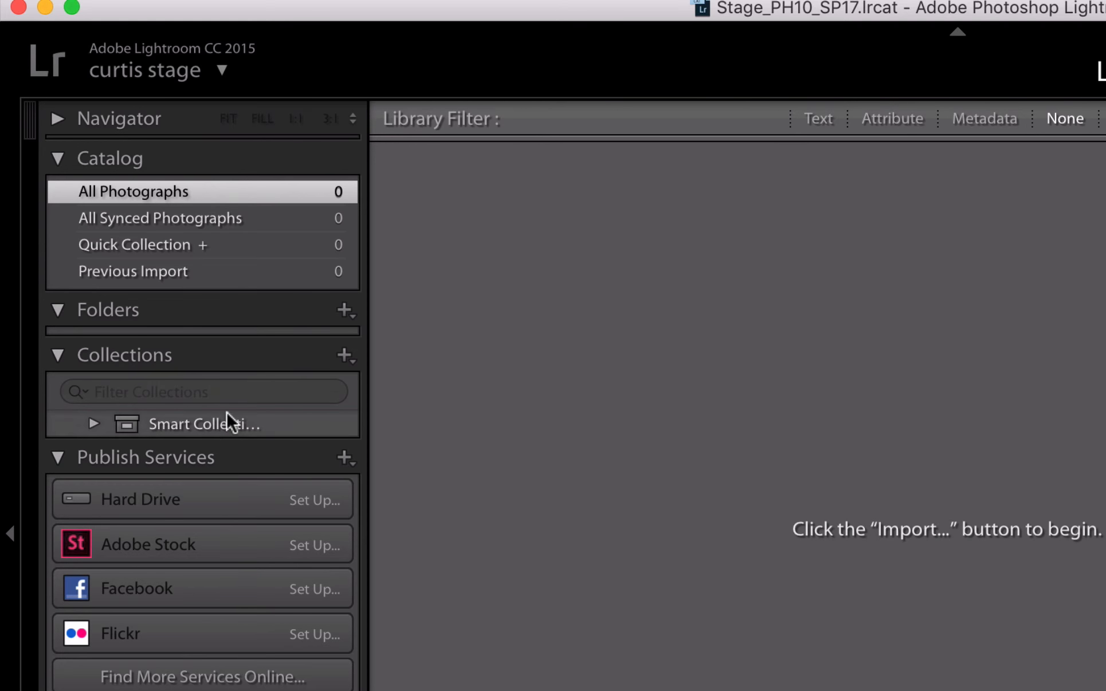
{"action": "left_click", "coordinate": [56, 458]}
{"action": "left_click", "coordinate": [56, 357]}
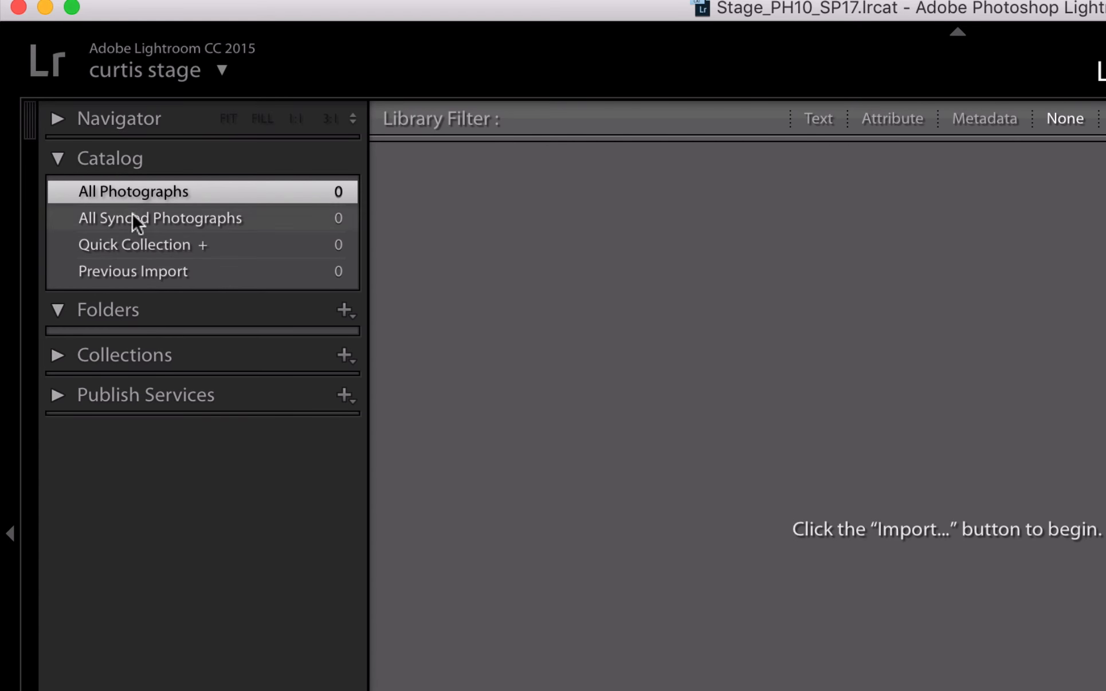